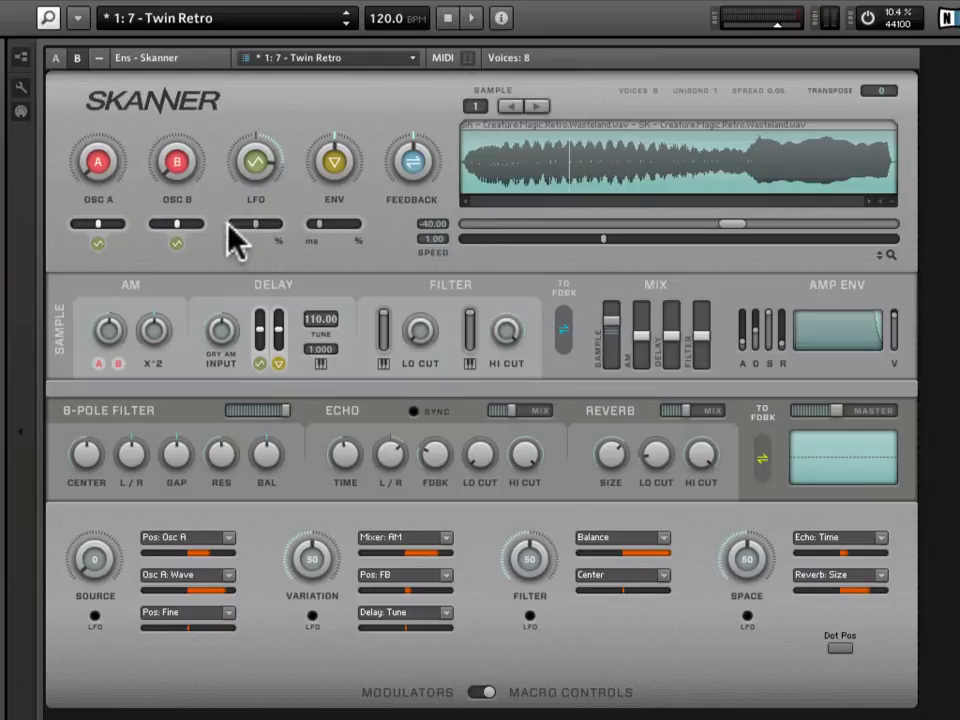
{"action": "mouse_move", "coordinate": [229, 231]}
{"action": "left_mouse_down"}
{"action": "mouse_move", "coordinate": [259, 225]}
{"action": "mouse_move", "coordinate": [178, 225]}
{"action": "mouse_move", "coordinate": [231, 229]}
{"action": "mouse_move", "coordinate": [214, 236]}
{"action": "mouse_move", "coordinate": [221, 229]}
{"action": "left_mouse_up"}
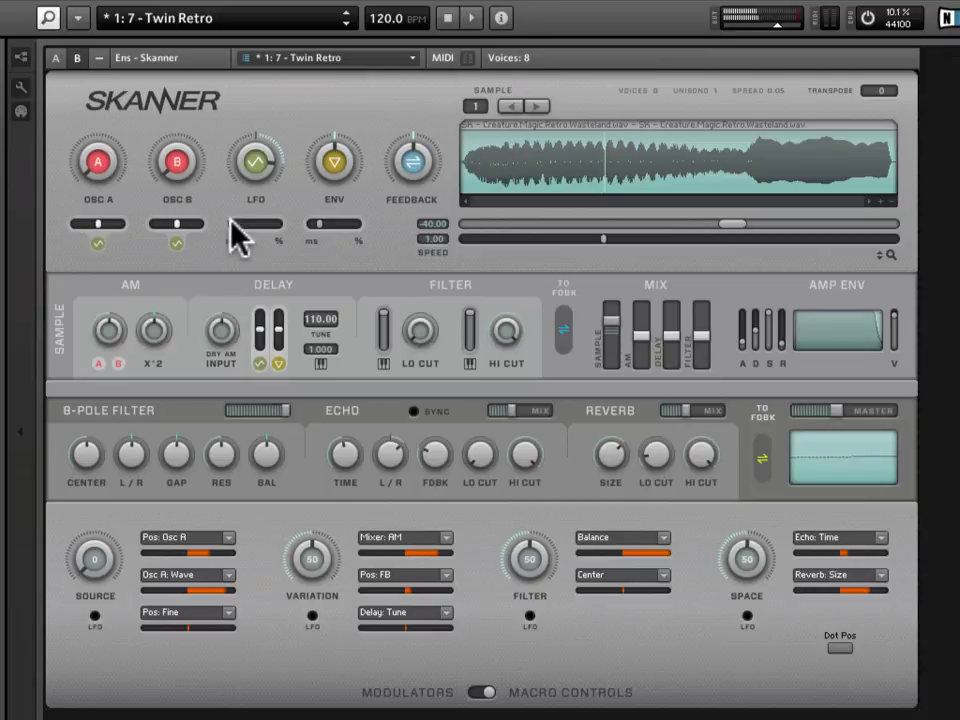
{"action": "left_click_drag", "start_coordinate": [231, 225], "coordinate": [467, 240]}
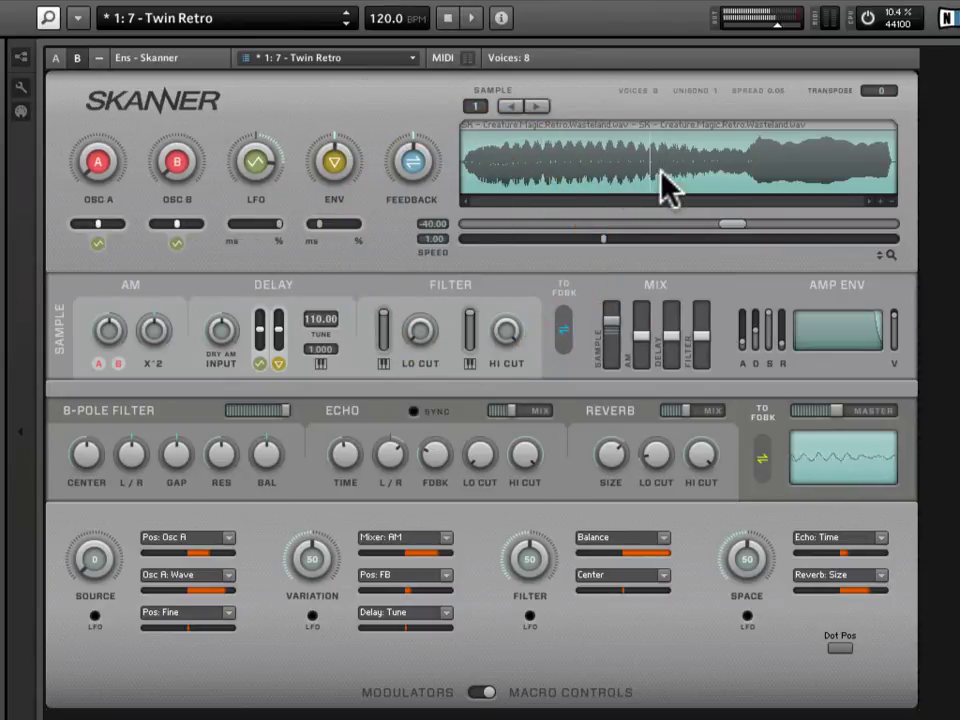
{"action": "left_click_drag", "start_coordinate": [262, 232], "coordinate": [199, 240]}
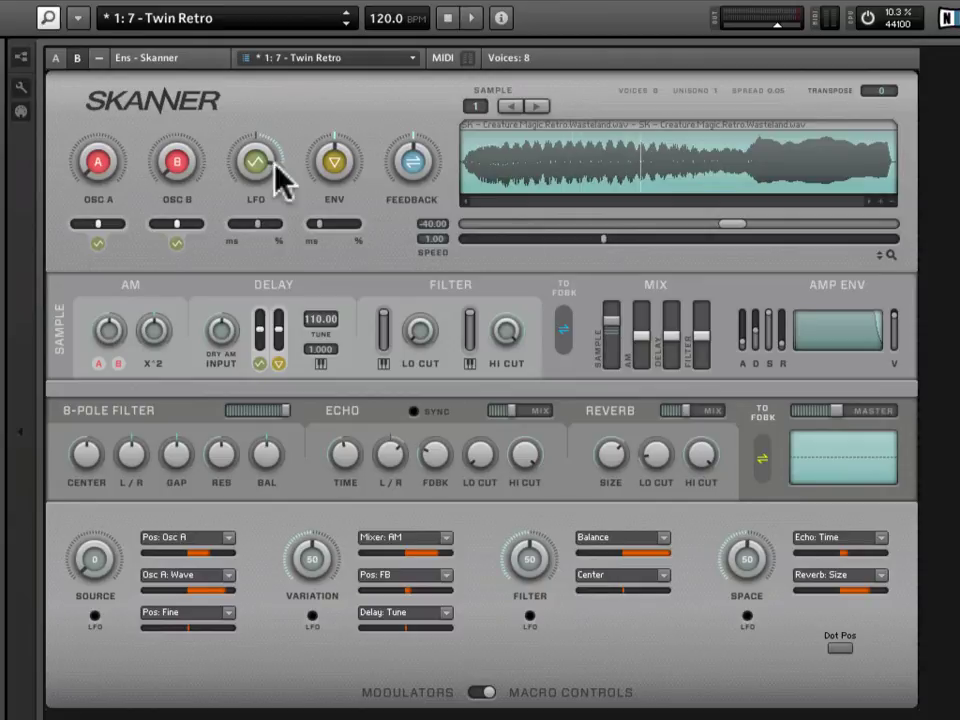
- Move the scan position bar further into the sample
{"action": "left_click", "coordinate": [245, 190]}
{"action": "left_click_drag", "start_coordinate": [244, 187], "coordinate": [242, 230]}
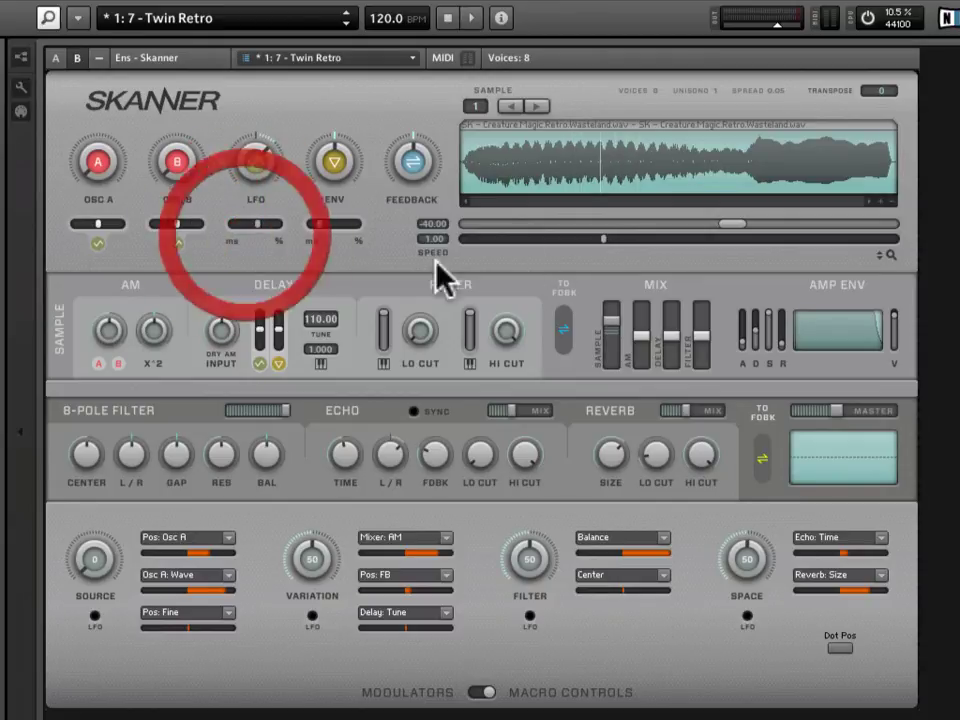
{"action": "left_click_drag", "start_coordinate": [601, 239], "coordinate": [791, 238]}
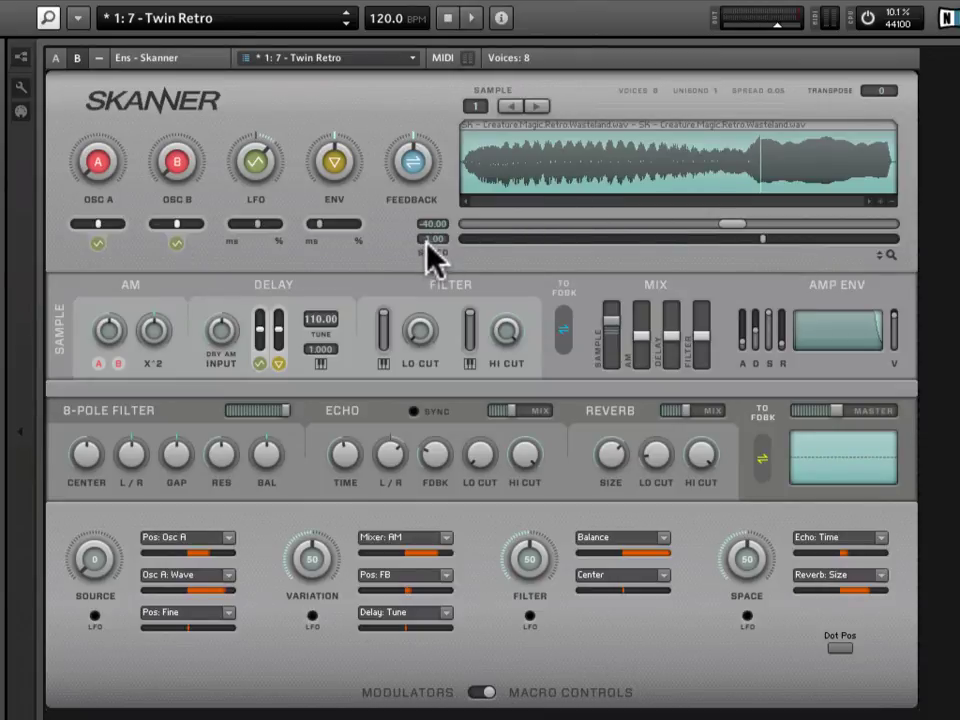
- Try a scan speed of 1.90, then settle the speed at 0.19 with the position near mid-sample
{"action": "mouse_move", "coordinate": [433, 239]}
{"action": "left_mouse_down"}
{"action": "mouse_move", "coordinate": [454, 118]}
{"action": "mouse_move", "coordinate": [540, 175]}
{"action": "left_mouse_up"}
{"action": "left_click", "coordinate": [826, 240]}
{"action": "left_click_drag", "start_coordinate": [826, 241], "coordinate": [655, 240]}
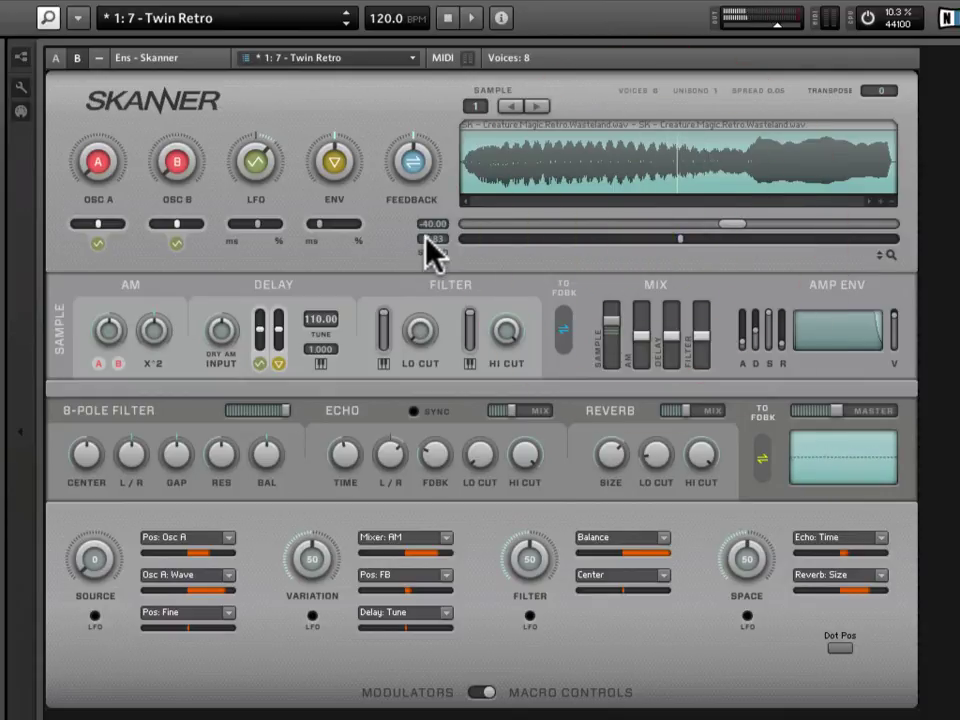
{"action": "left_click", "coordinate": [430, 460]}
{"action": "mouse_move", "coordinate": [432, 239]}
{"action": "left_mouse_down"}
{"action": "mouse_move", "coordinate": [444, 208]}
{"action": "mouse_move", "coordinate": [439, 240]}
{"action": "left_mouse_up"}
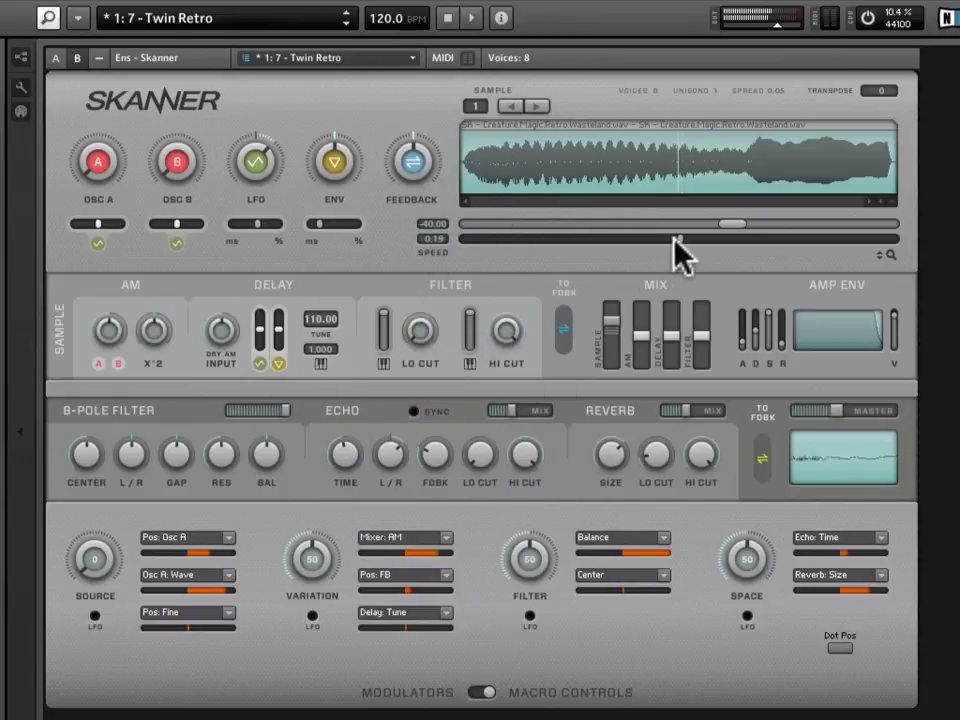
- Place the scan position about two-thirds through the sample at speed 1.00, auditioning higher feedback
{"action": "left_click_drag", "start_coordinate": [683, 240], "coordinate": [805, 243]}
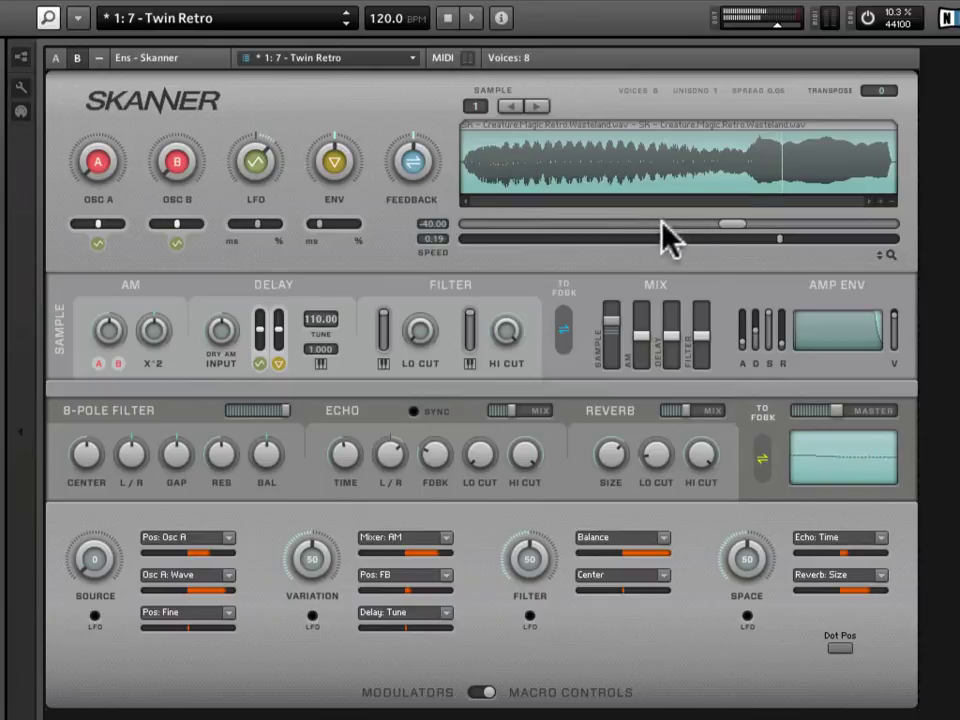
{"action": "left_click", "coordinate": [762, 240]}
{"action": "left_click_drag", "start_coordinate": [762, 240], "coordinate": [732, 238]}
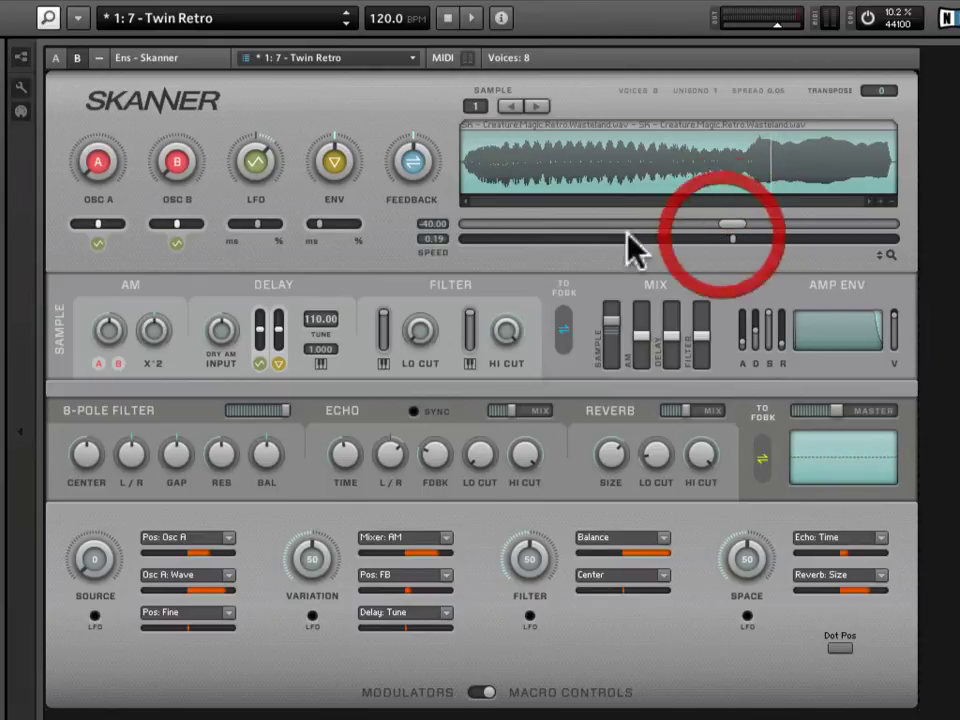
{"action": "left_click_drag", "start_coordinate": [443, 182], "coordinate": [434, 158]}
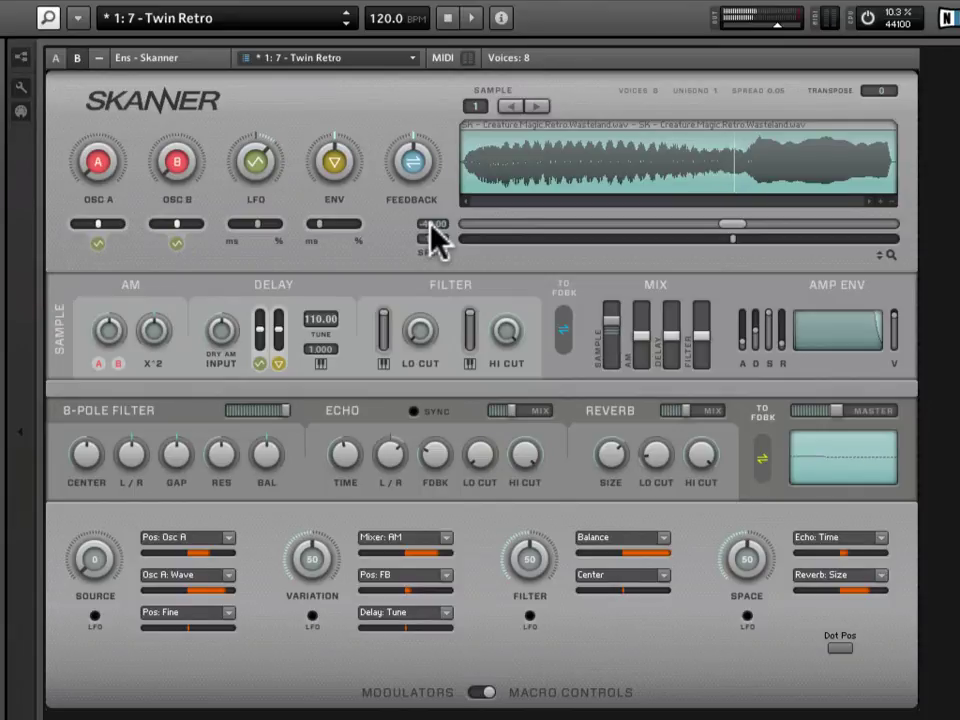
- Zoom in on the sample waveform and sweep the offset across its range
{"action": "left_click", "coordinate": [877, 201]}
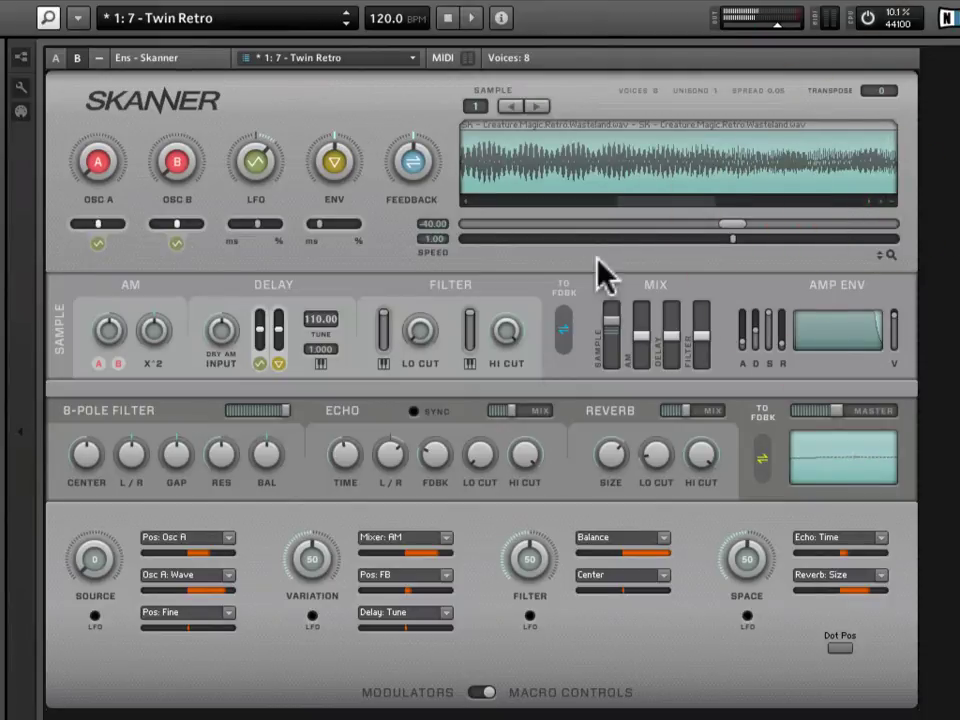
{"action": "left_click_drag", "start_coordinate": [248, 155], "coordinate": [259, 92]}
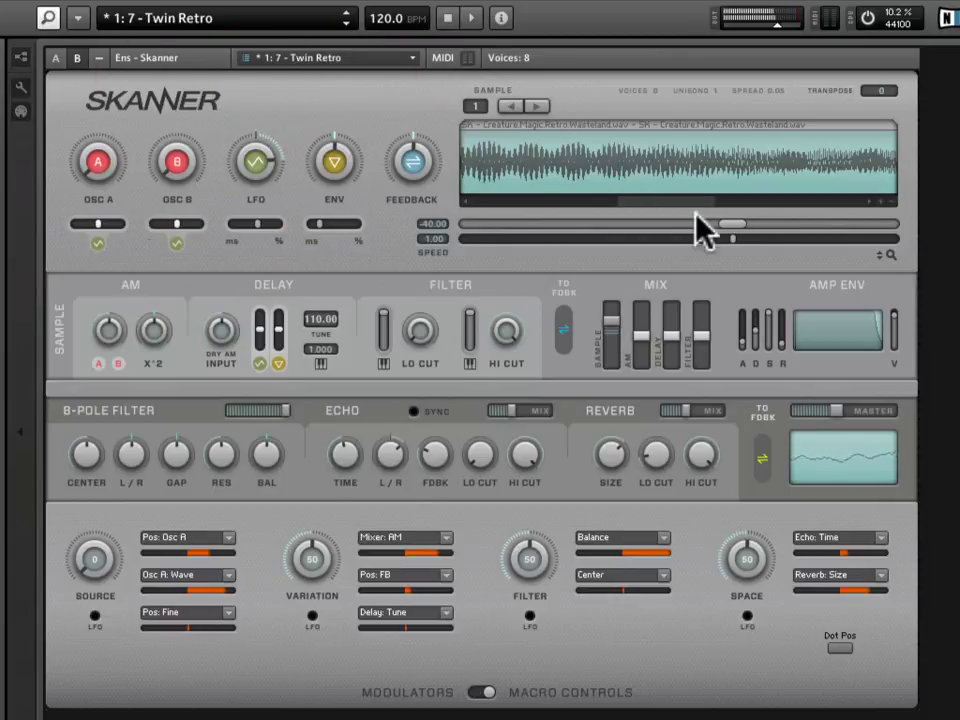
{"action": "left_click", "coordinate": [729, 224]}
{"action": "mouse_move", "coordinate": [729, 222]}
{"action": "left_mouse_down"}
{"action": "mouse_move", "coordinate": [480, 223]}
{"action": "mouse_move", "coordinate": [861, 216]}
{"action": "mouse_move", "coordinate": [465, 226]}
{"action": "left_mouse_up"}
- Reset the offset to 0.00, then lower it and settle it at -60.00
{"action": "left_click", "coordinate": [447, 22]}
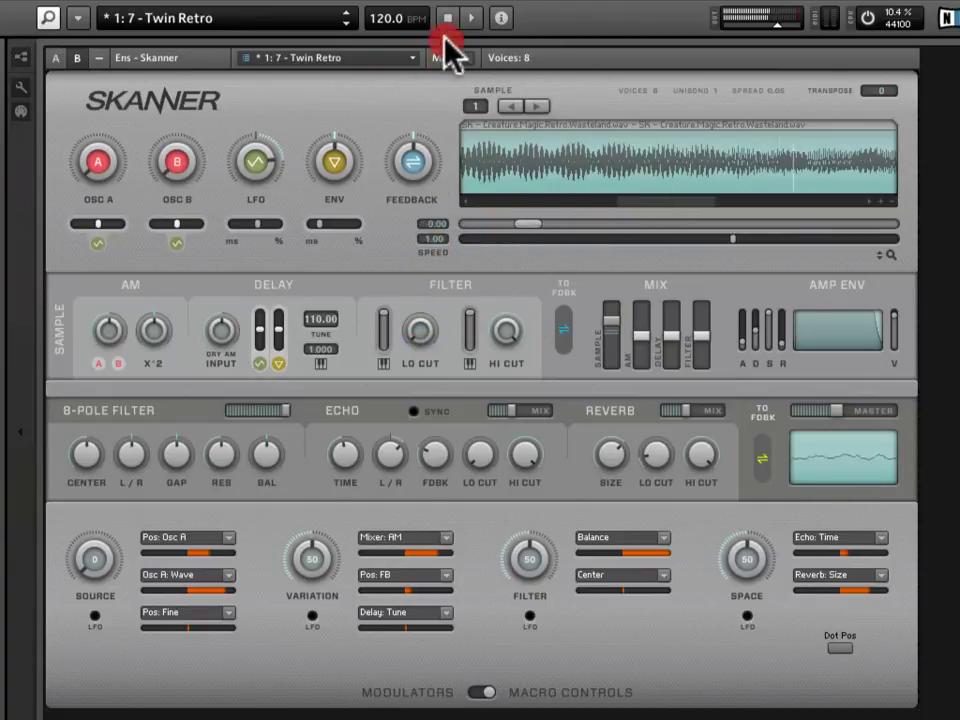
{"action": "left_click", "coordinate": [528, 224]}
{"action": "mouse_move", "coordinate": [528, 224]}
{"action": "left_mouse_down"}
{"action": "mouse_move", "coordinate": [848, 223]}
{"action": "mouse_move", "coordinate": [831, 231]}
{"action": "mouse_move", "coordinate": [510, 227]}
{"action": "mouse_move", "coordinate": [865, 226]}
{"action": "left_mouse_up"}
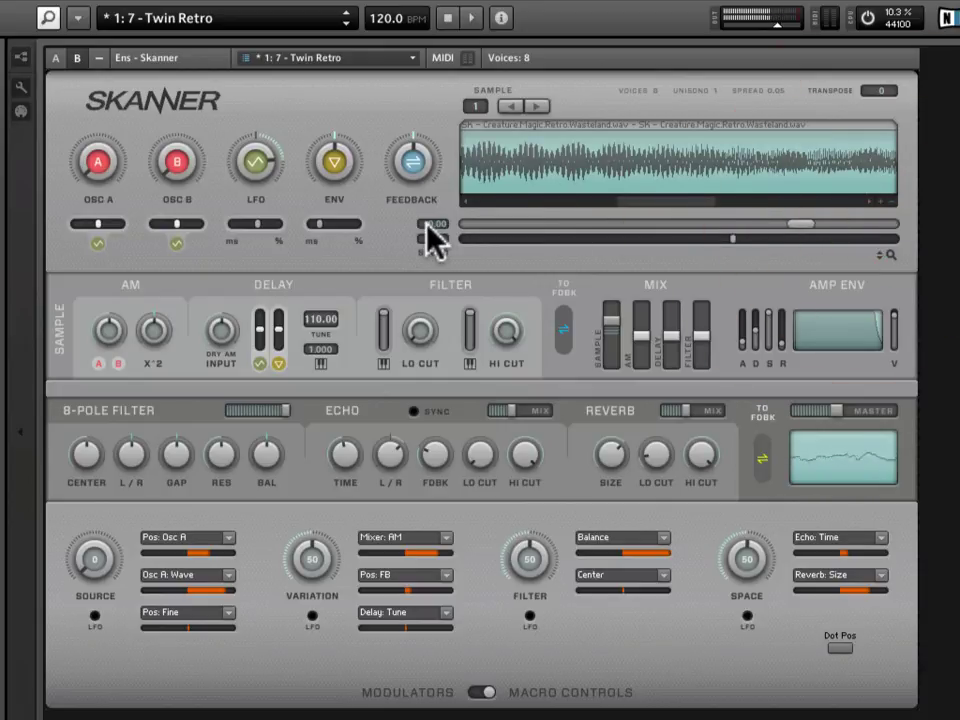
{"action": "mouse_move", "coordinate": [430, 240]}
{"action": "left_mouse_down"}
{"action": "mouse_move", "coordinate": [422, 88]}
{"action": "mouse_move", "coordinate": [423, 124]}
{"action": "left_mouse_up"}
{"action": "left_click_drag", "start_coordinate": [435, 226], "coordinate": [429, 444]}
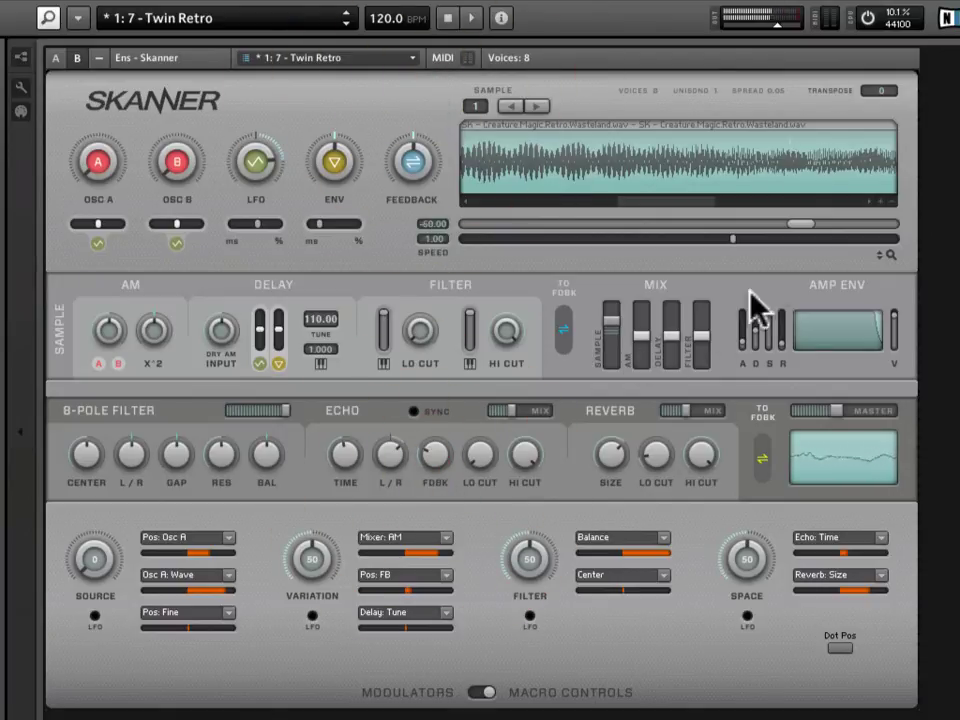
{"action": "left_click", "coordinate": [805, 225]}
{"action": "left_click_drag", "start_coordinate": [803, 226], "coordinate": [520, 312]}
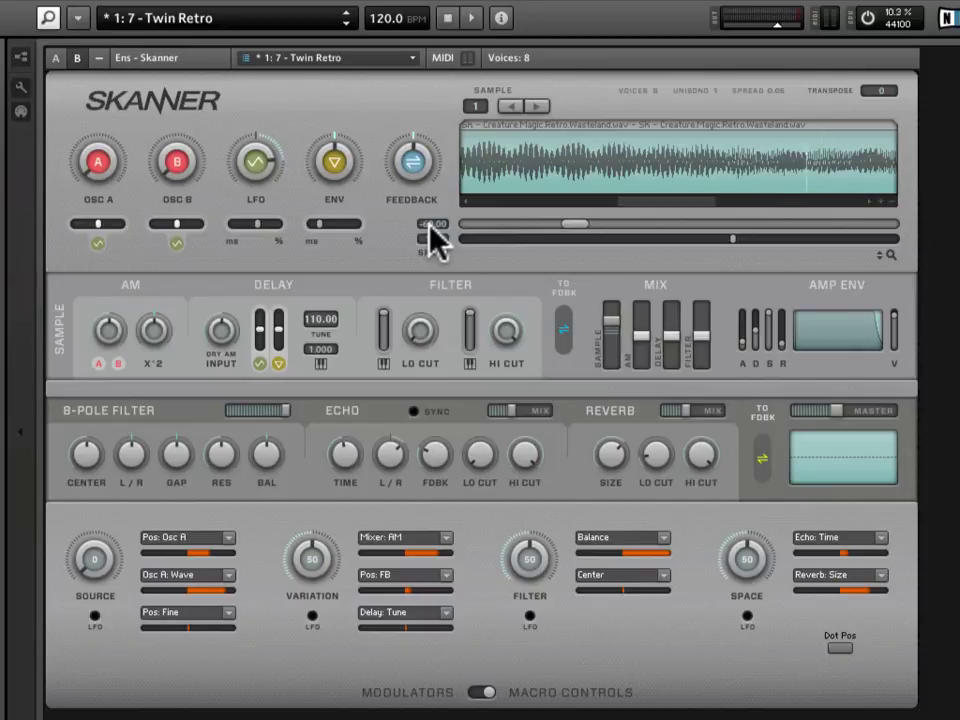
- Zoom the waveform out to the full sample, back in, and scroll to a later section
{"action": "left_click", "coordinate": [889, 201]}
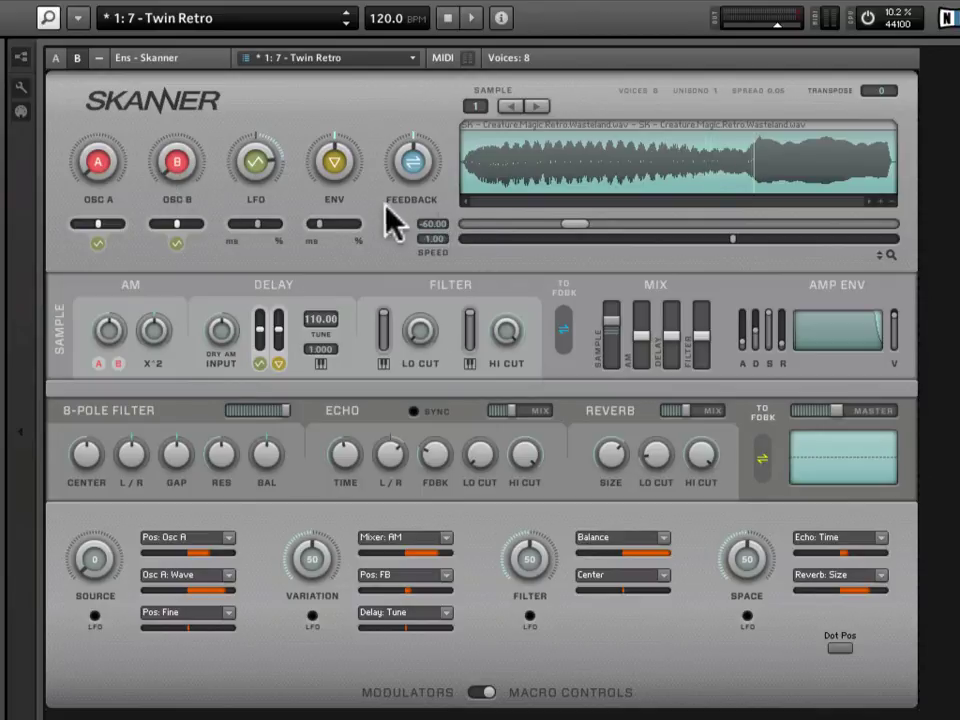
{"action": "left_click_drag", "start_coordinate": [266, 164], "coordinate": [238, 268]}
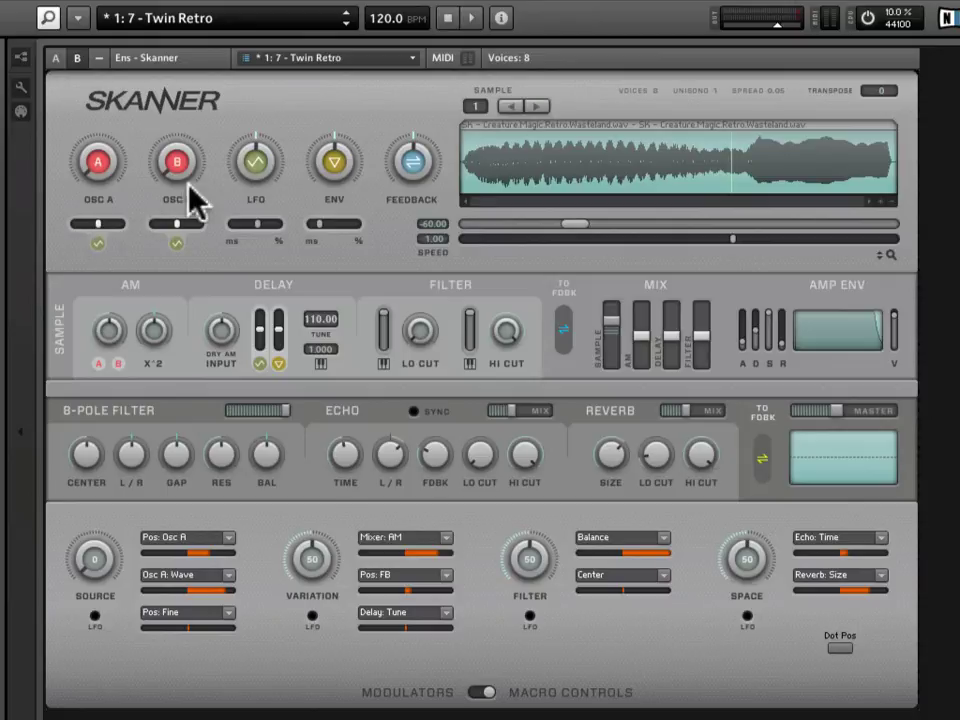
{"action": "left_click", "coordinate": [882, 203]}
{"action": "left_click_drag", "start_coordinate": [702, 203], "coordinate": [750, 212]}
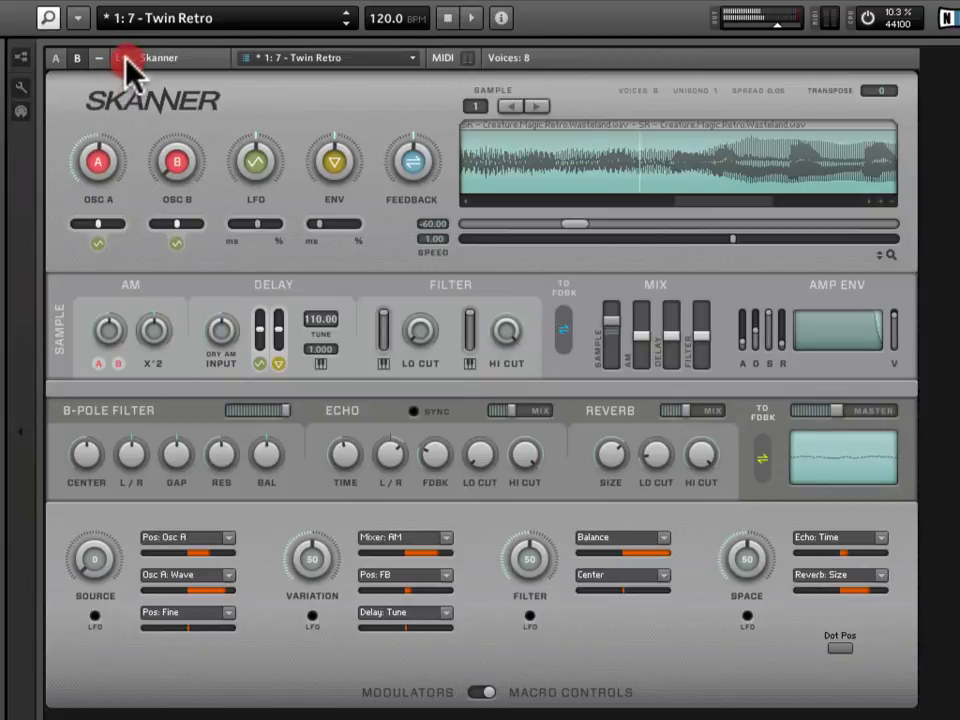
- Scroll the waveform right and zoom in to single cycles, trying a higher OSC A then restoring it
{"action": "left_click_drag", "start_coordinate": [675, 206], "coordinate": [728, 206]}
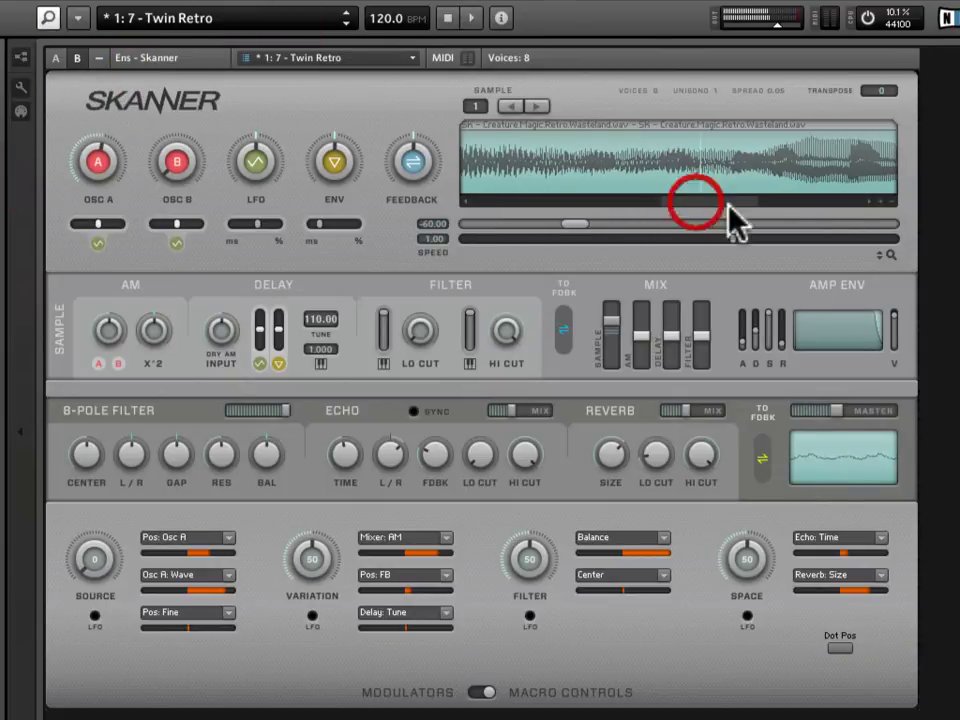
{"action": "left_click", "coordinate": [879, 205]}
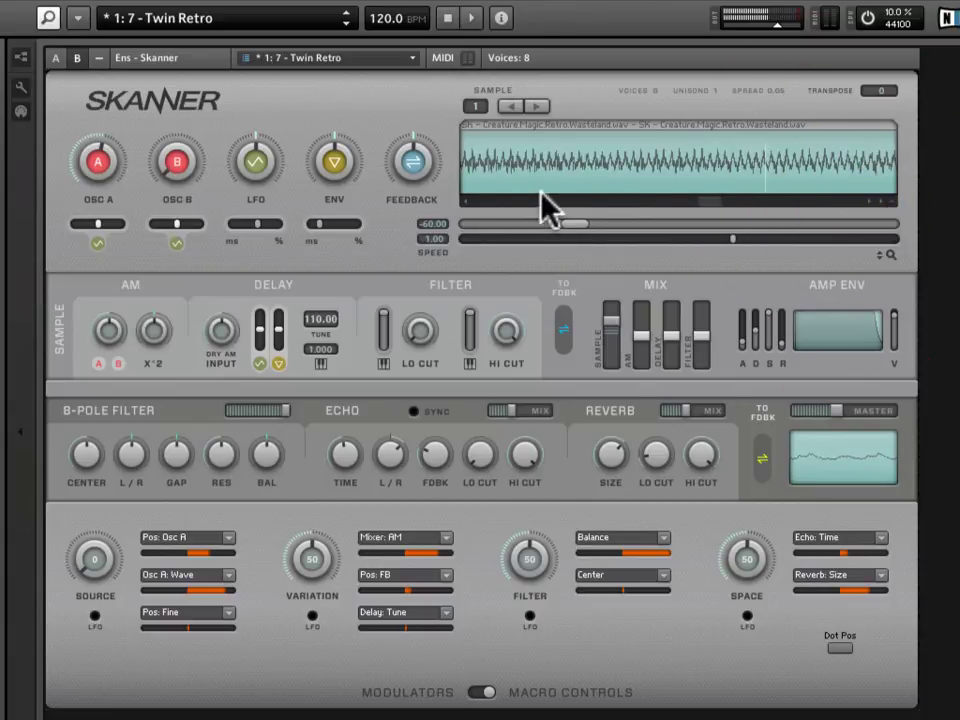
{"action": "left_click_drag", "start_coordinate": [100, 157], "coordinate": [127, 68]}
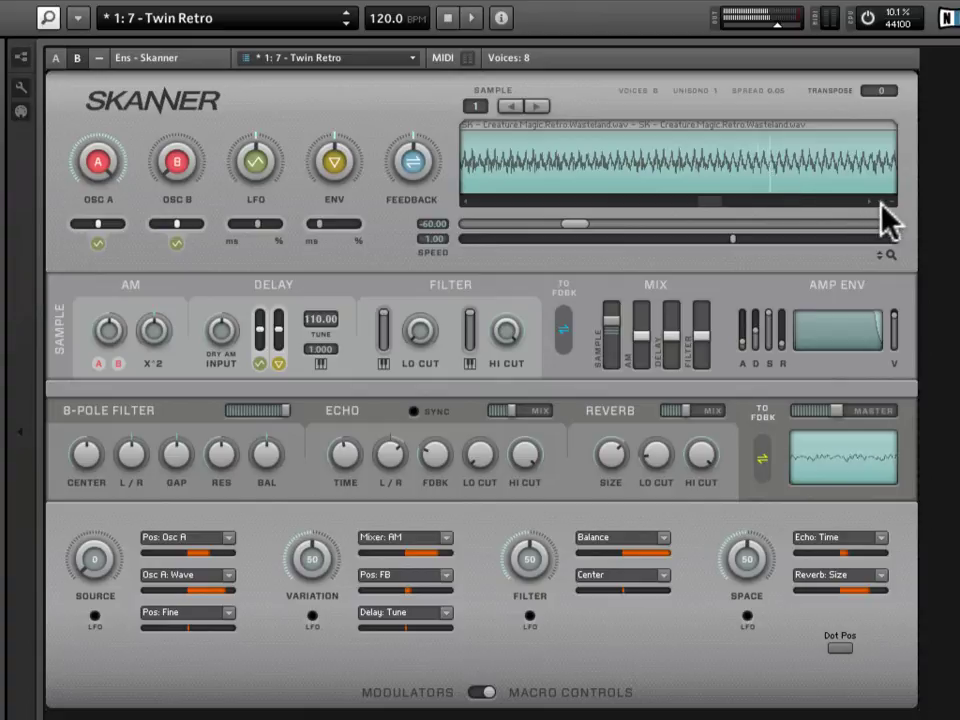
{"action": "left_click_drag", "start_coordinate": [94, 165], "coordinate": [102, 254]}
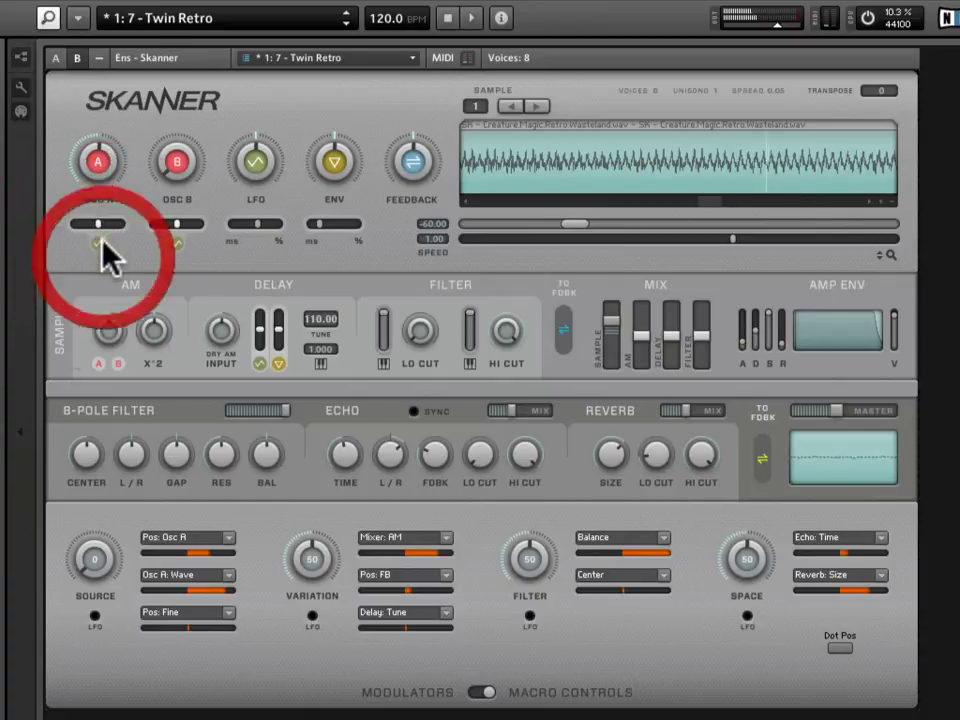